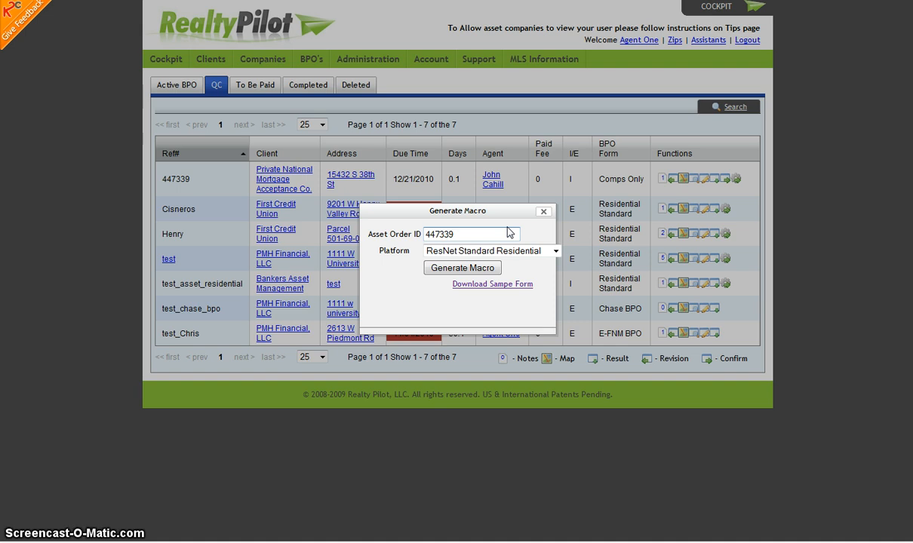
Try ResNet Residential Short Form as the macro's platform, and set the platform back to ResNet Standard Residential
left_click(487, 233)
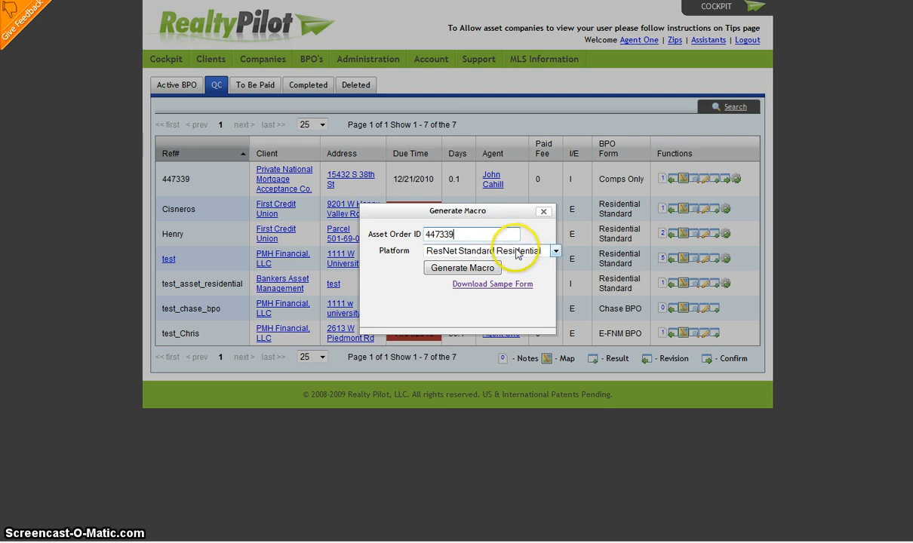
left_click(555, 254)
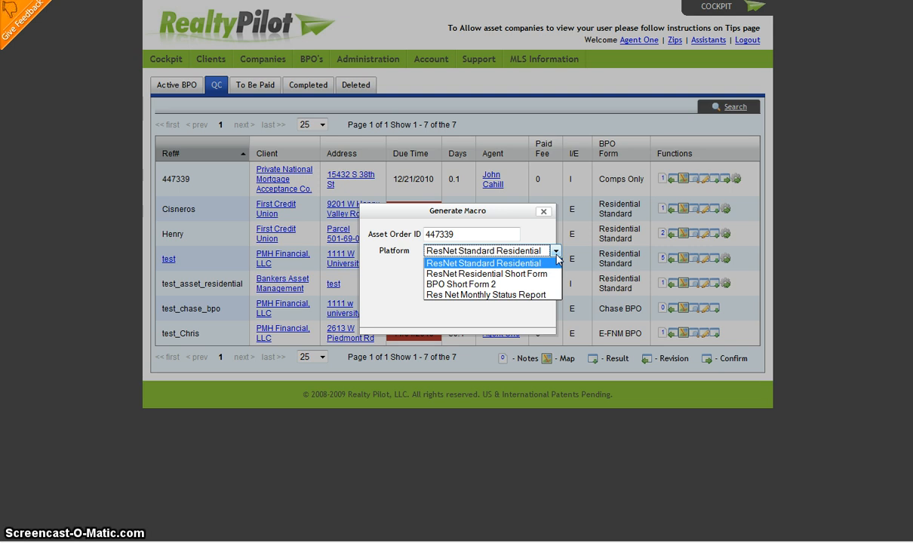
left_click(505, 274)
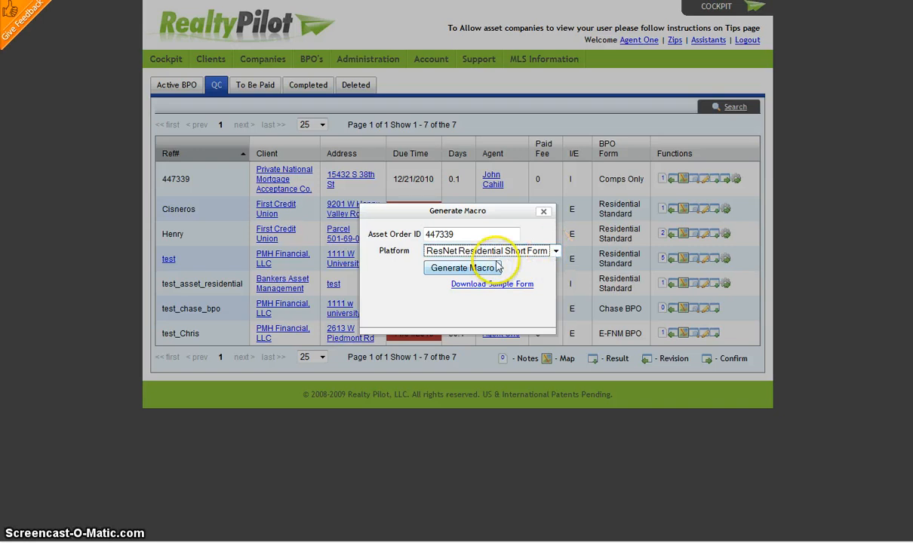
left_click(558, 252)
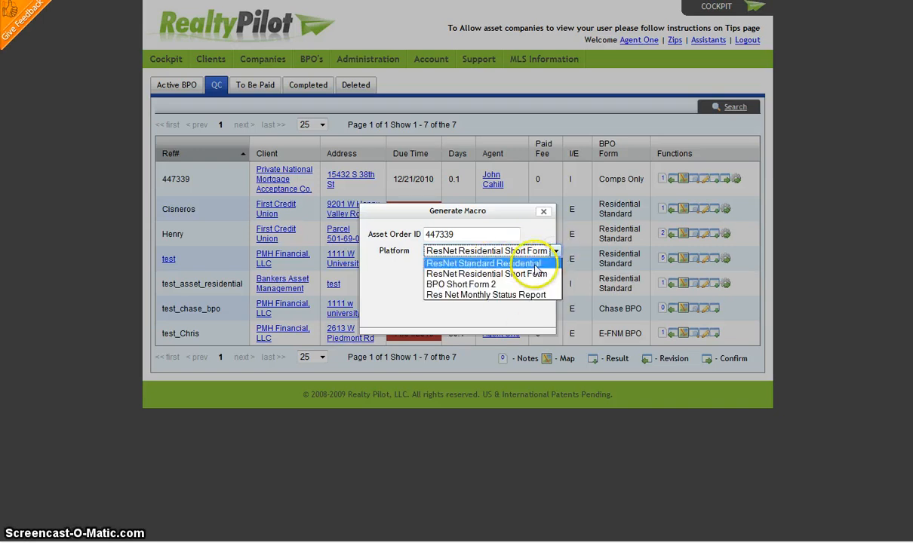
left_click(534, 263)
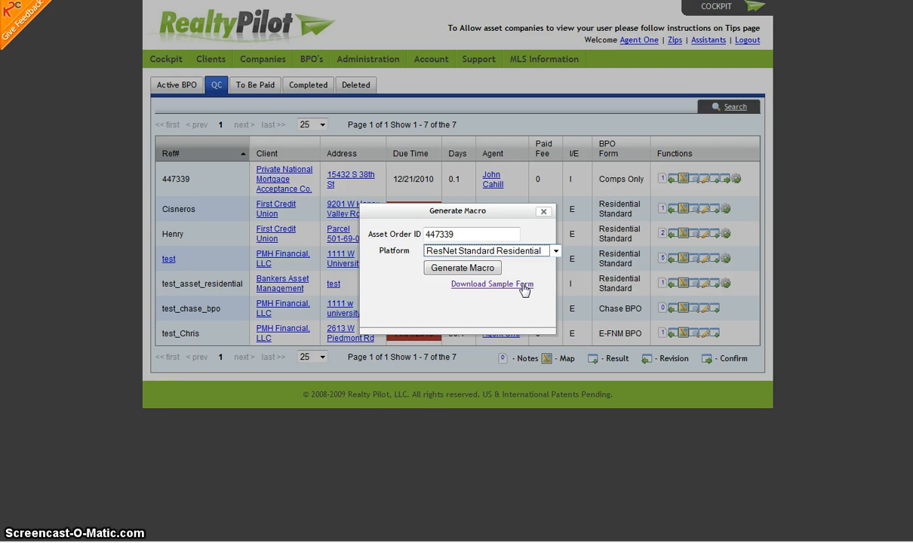
Download the sample form for ResNet Standard Residential and examine its market conditions, marketability and closed sales sections
left_click(523, 287)
left_click(343, 202)
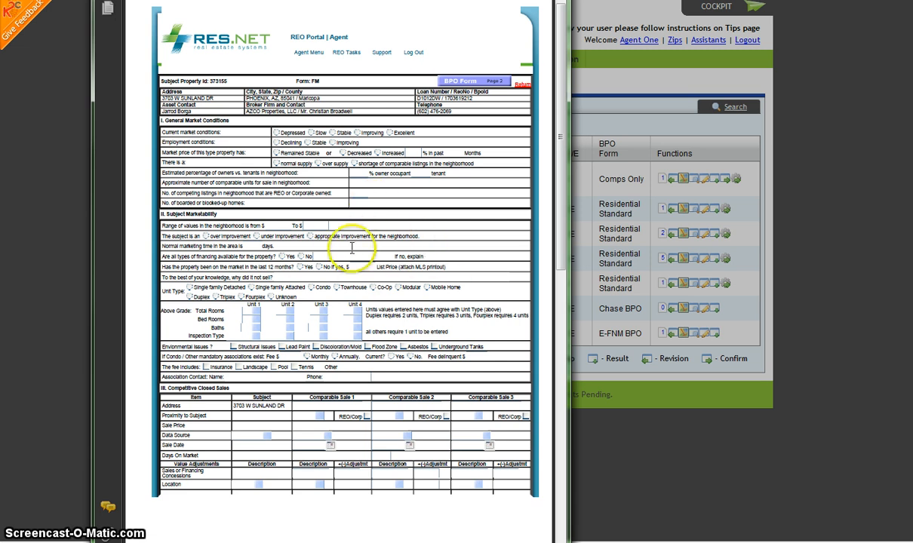
scroll(368, 249, "down", 2)
scroll(445, 272, "down", 13)
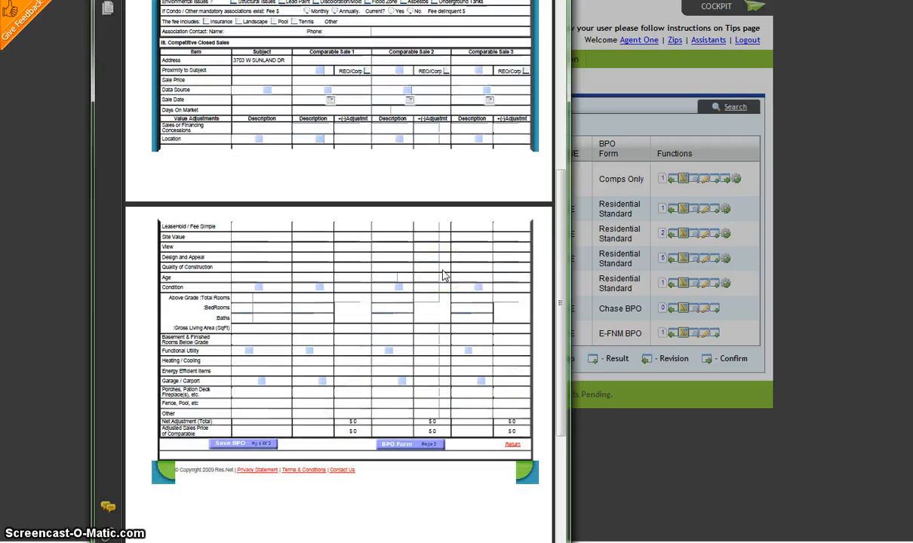
scroll(445, 276, "up", 10)
left_click(435, 274)
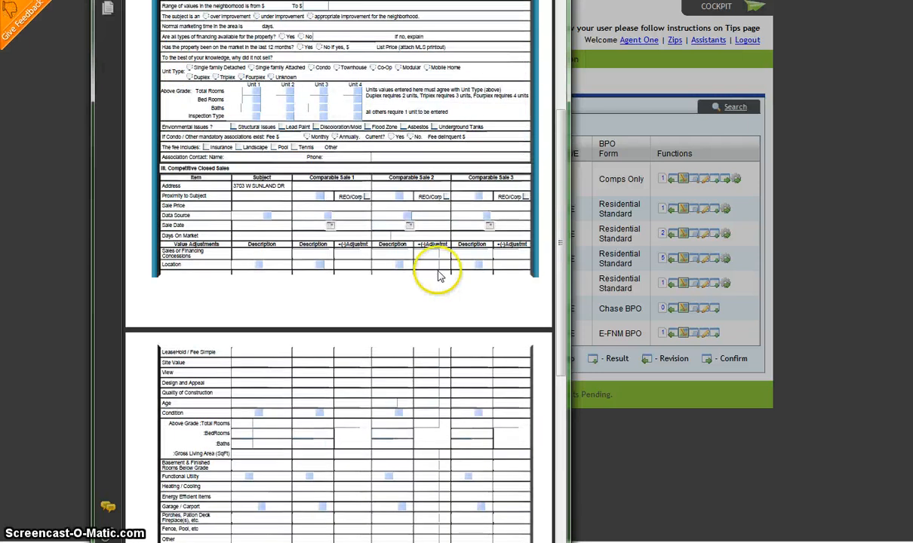
scroll(437, 271, "up", 2)
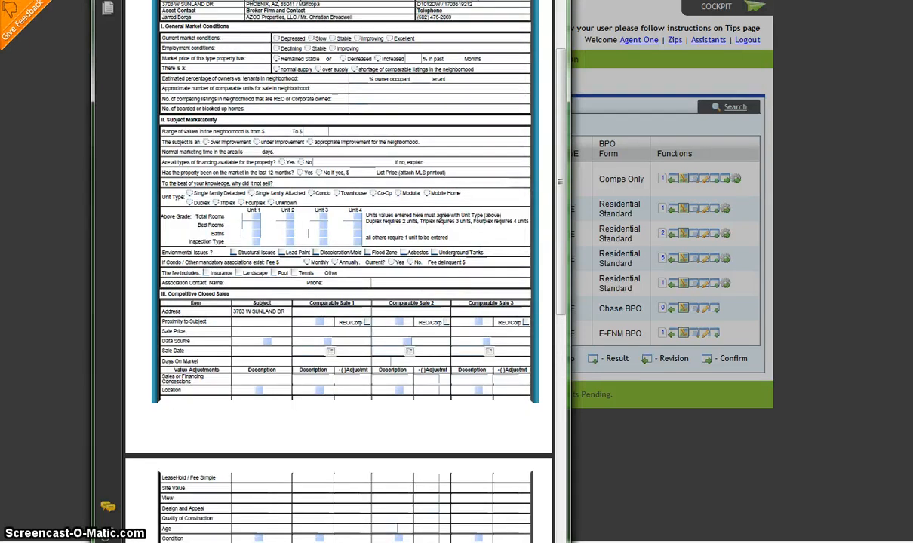
left_click(736, 453)
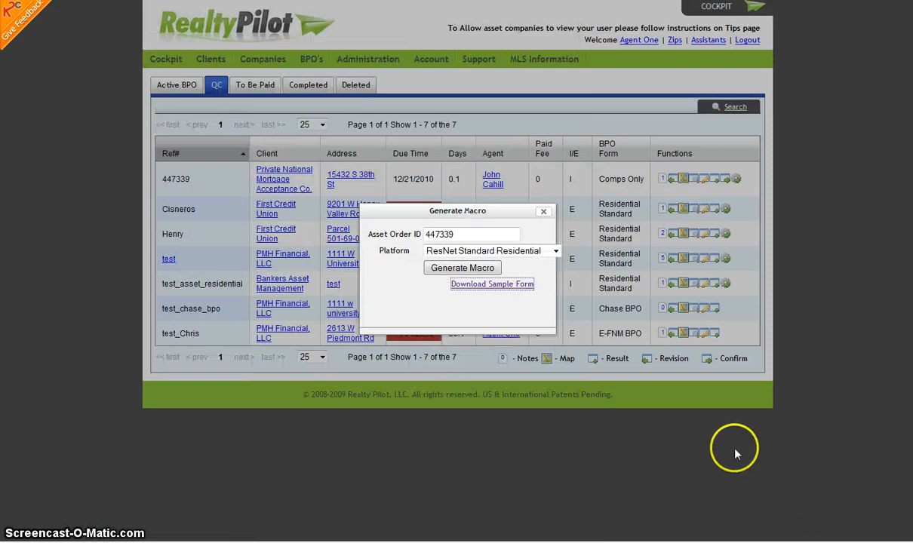
Generate the ResNet Standard Residential macro for the asset order and check where iMacros can be downloaded
left_click(472, 273)
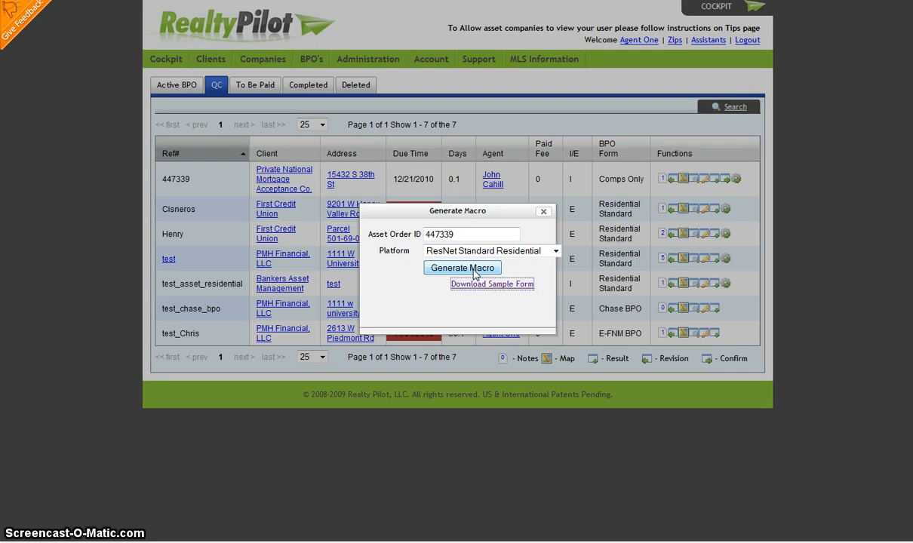
left_click(475, 271)
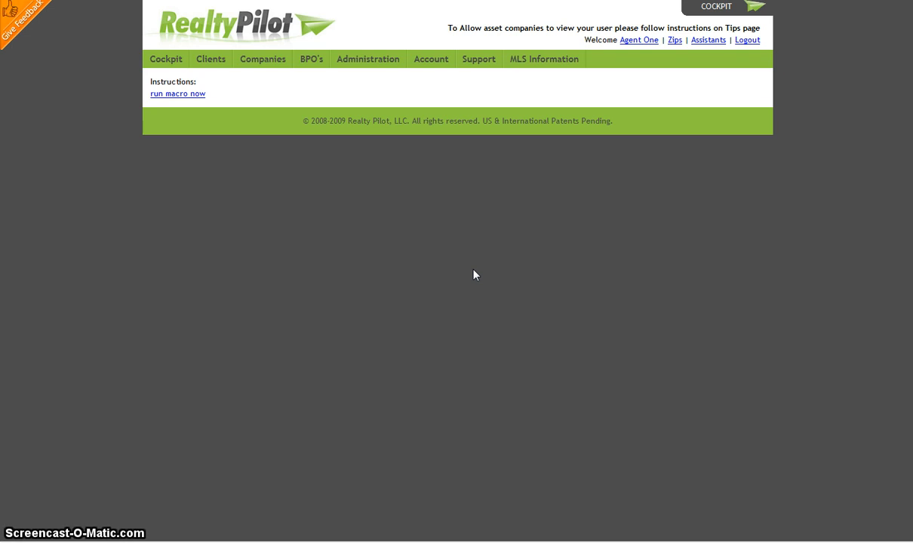
mouse_move(474, 72)
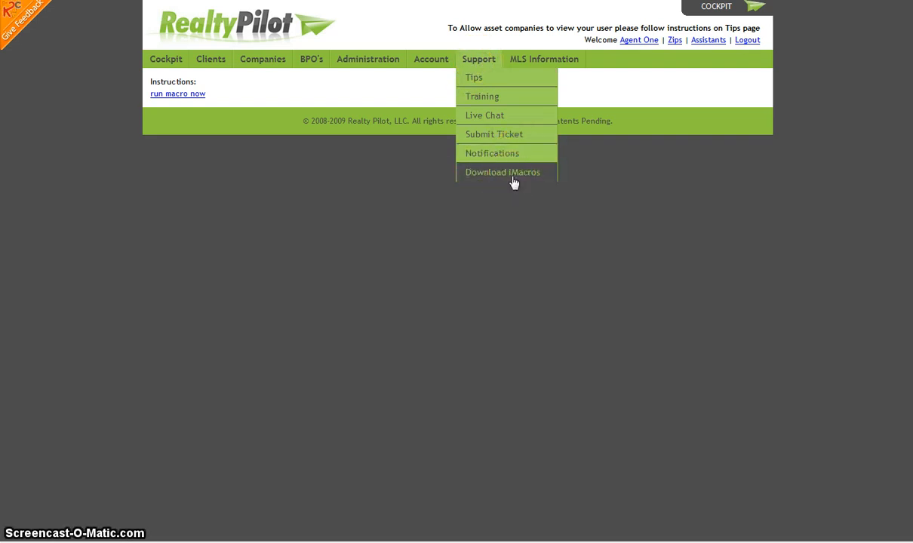
left_click(482, 181)
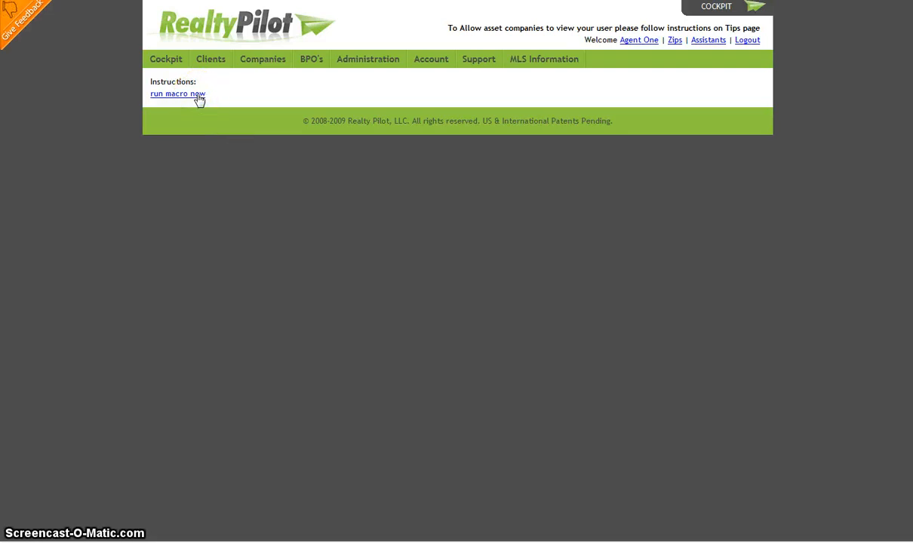
Run the generated macro, allowing the embedded code from realtypilot.com, and acknowledge the request to open the BPO
left_click(198, 94)
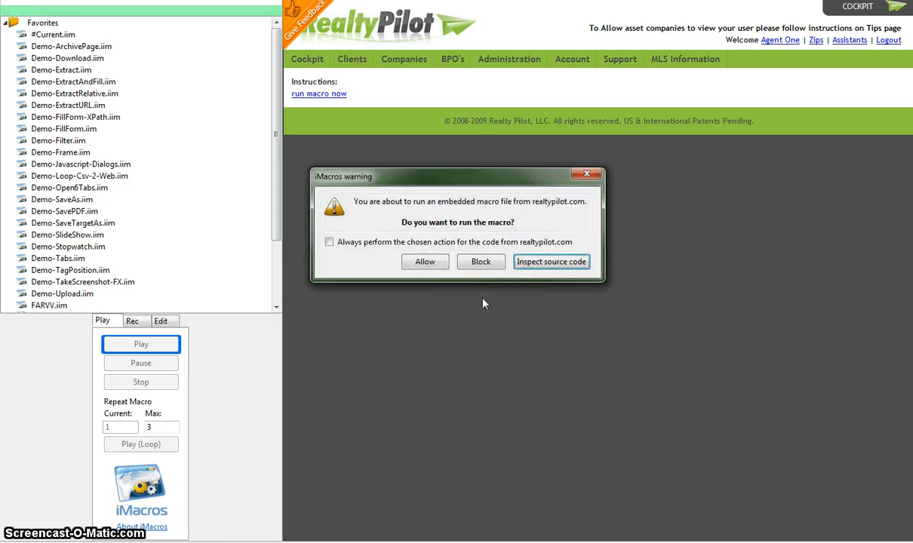
left_click(421, 263)
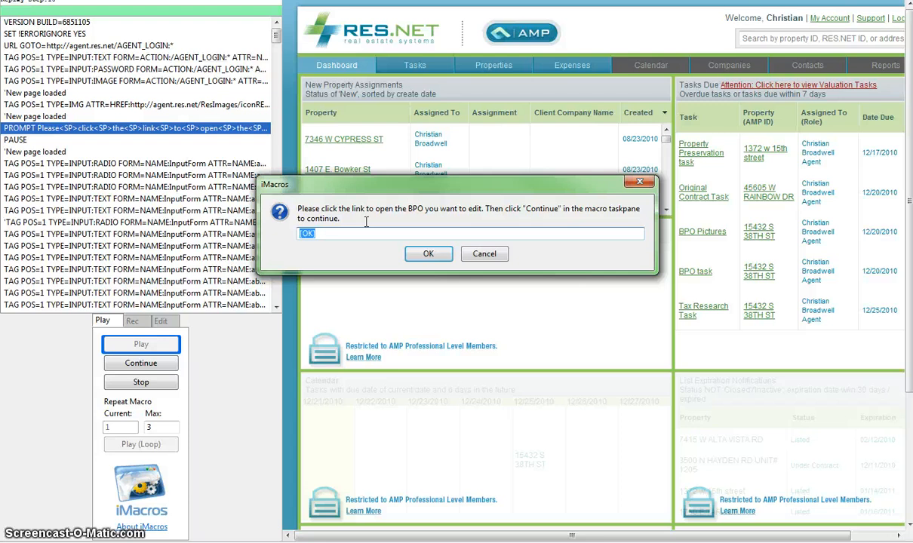
left_click(428, 255)
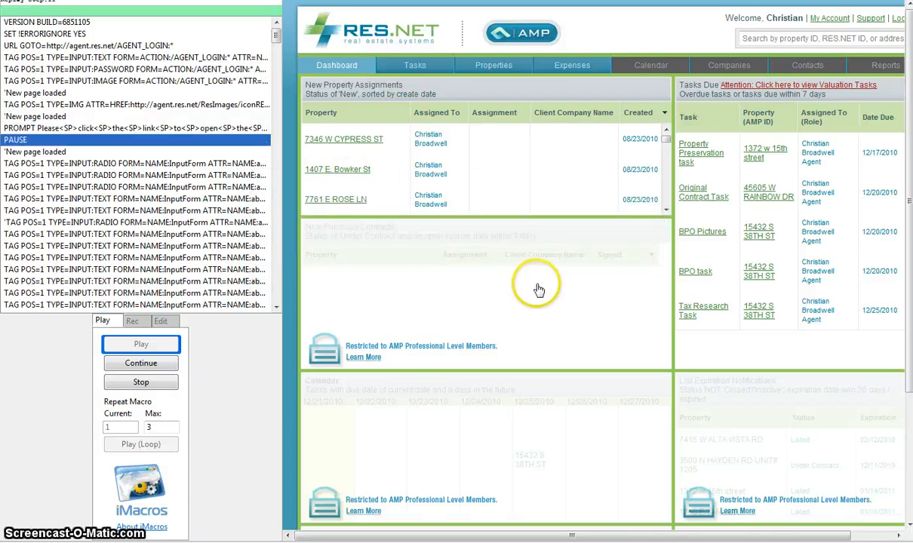
Log back in to the RES.NET agent portal with the account username and password
mouse_move(697, 276)
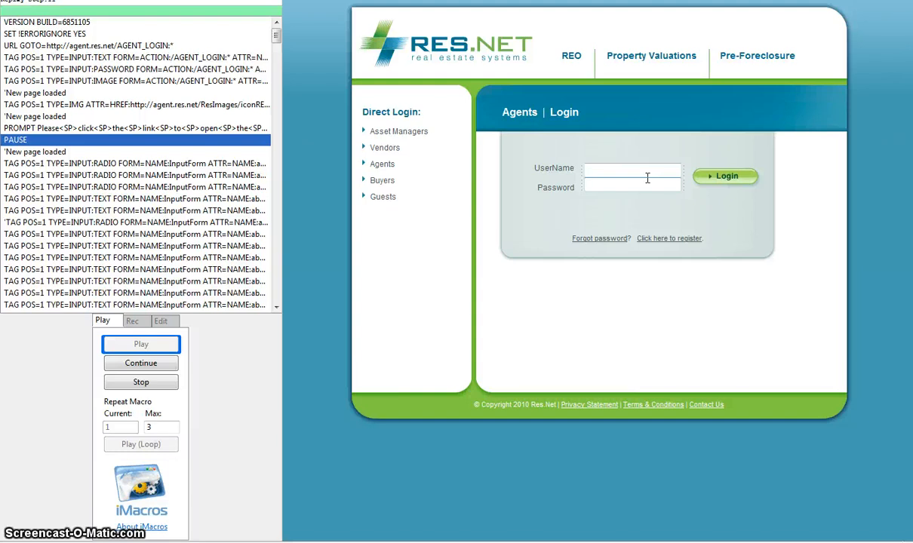
left_click(619, 169)
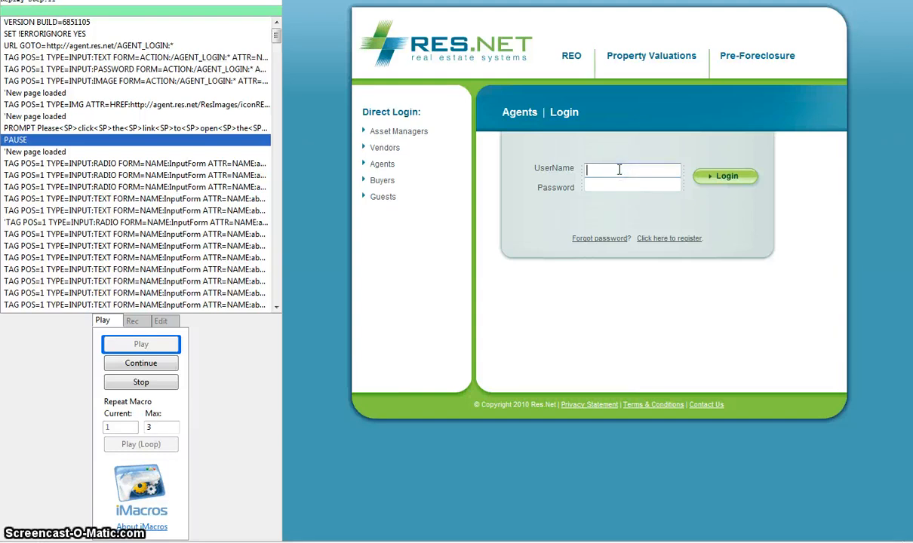
type("azcoproperies")
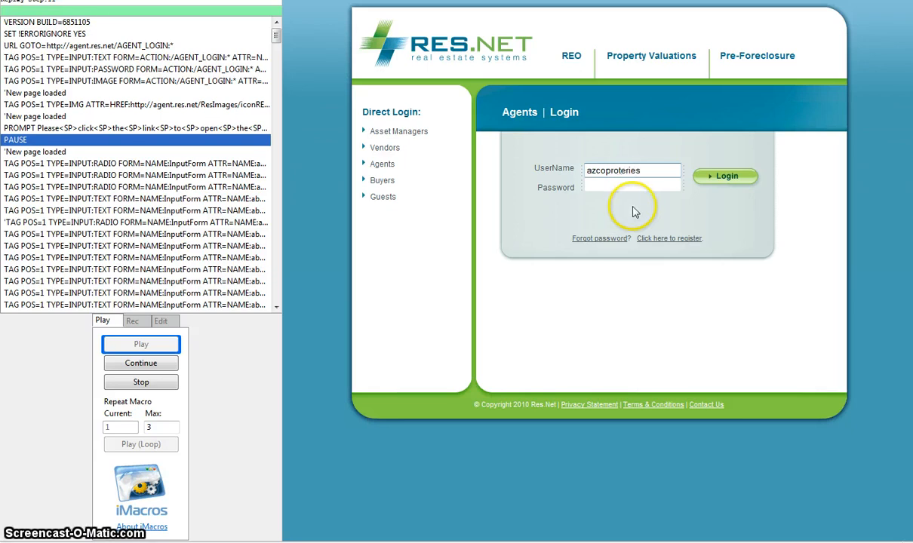
left_click_drag(649, 171, 624, 170)
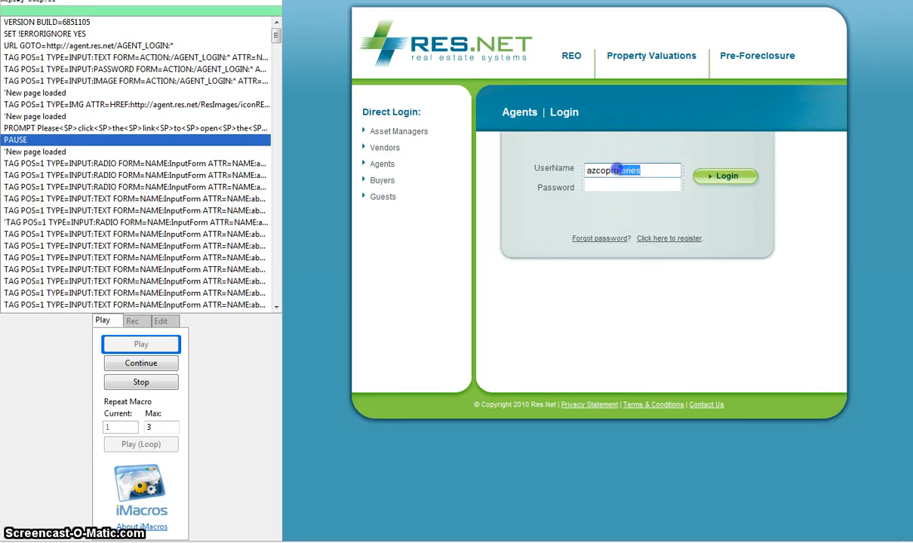
key("BackSpace")
type("erties")
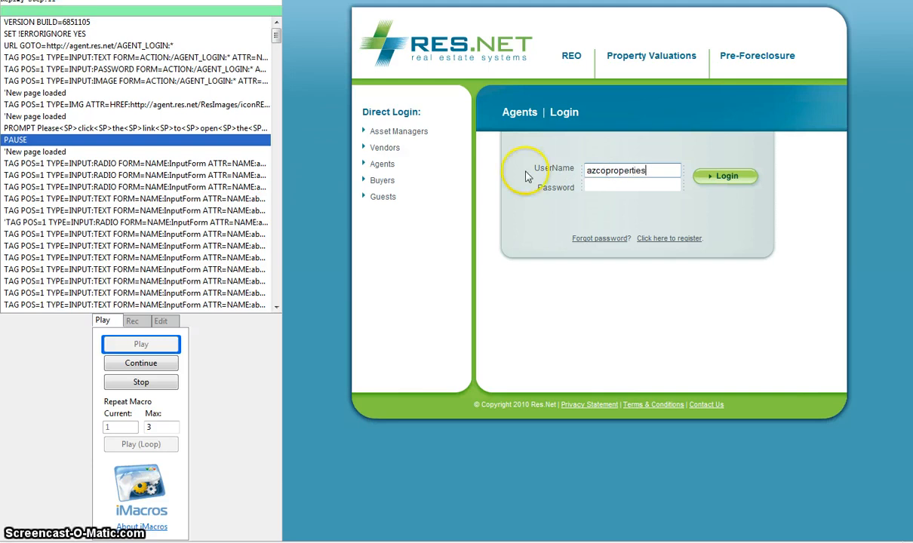
left_click(613, 185)
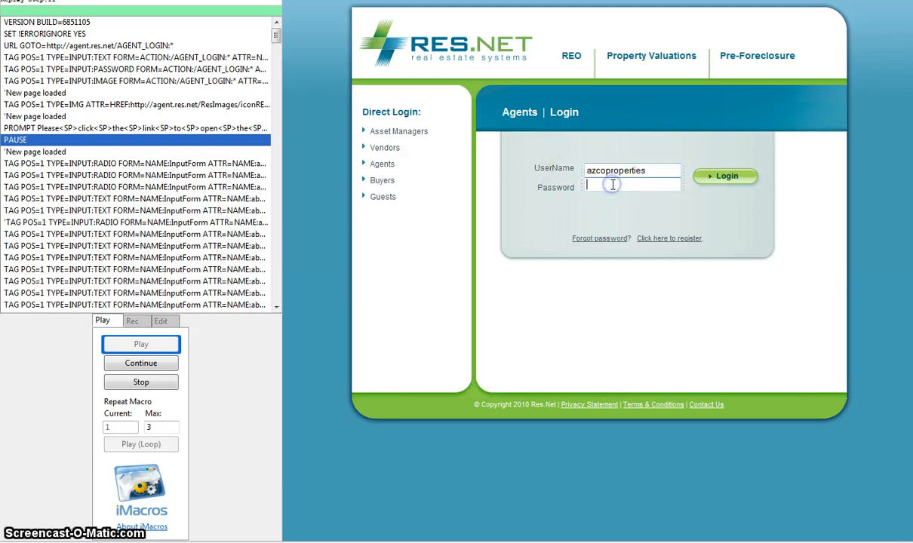
type("********")
left_click(727, 178)
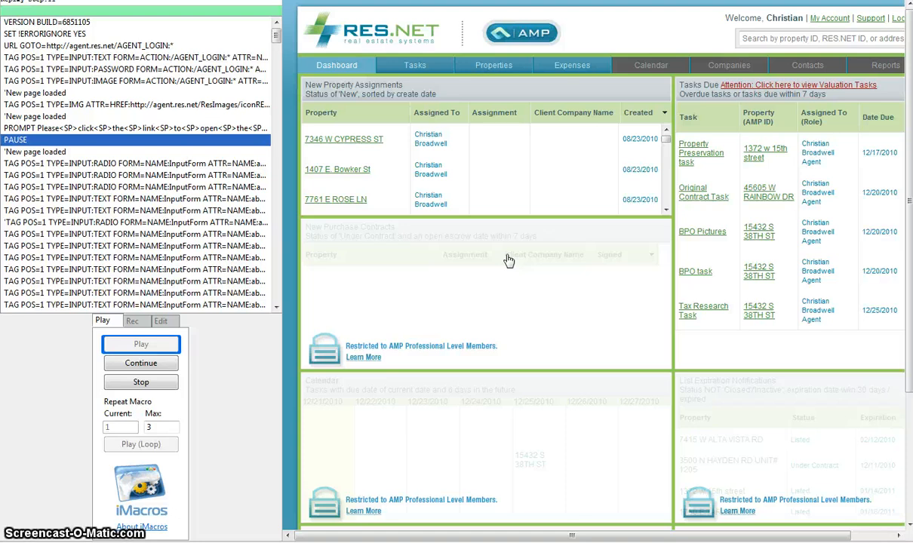
Open the BPO task from the Tasks Due list and continue the macro to fill in and save page 1
left_click(695, 278)
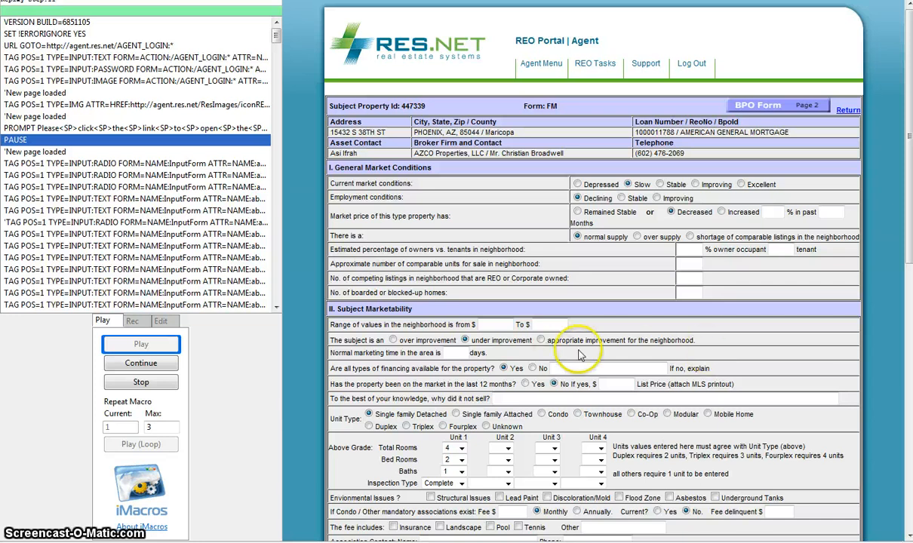
left_click(147, 362)
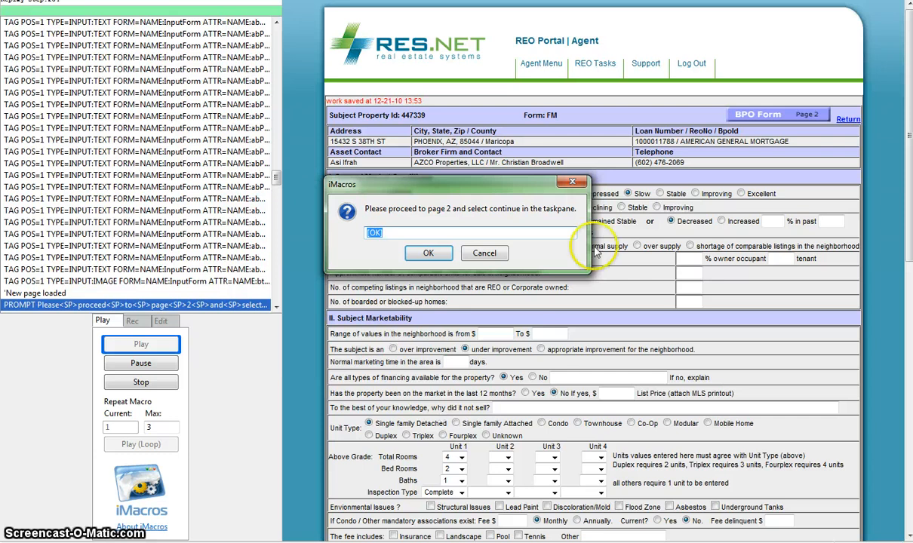
left_click(435, 255)
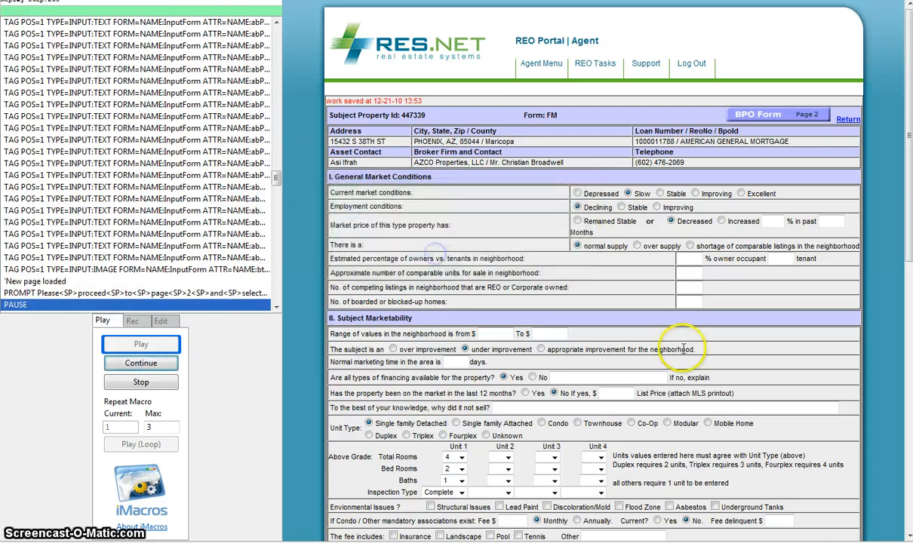
Go to page 2 of the BPO form and continue the macro to fill it in
scroll(678, 347, "down", 8)
left_click(695, 481)
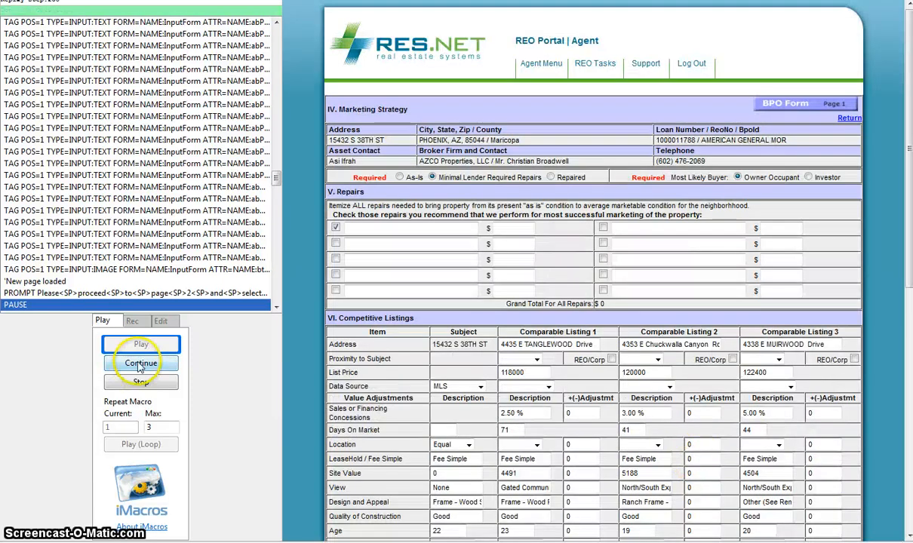
left_click(140, 365)
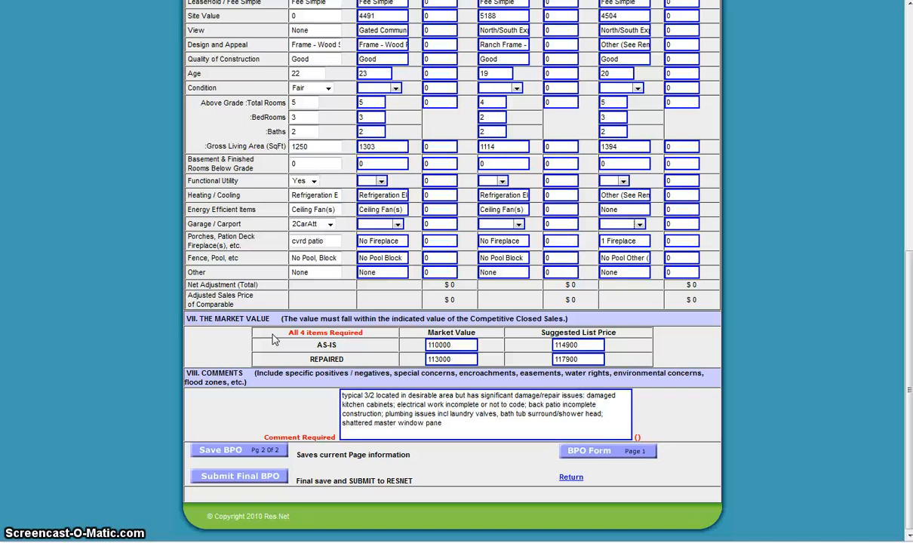
Review the filled page 2 and set the Data Source of Comparable Listing 1 to MLS
scroll(692, 308, "up", 6)
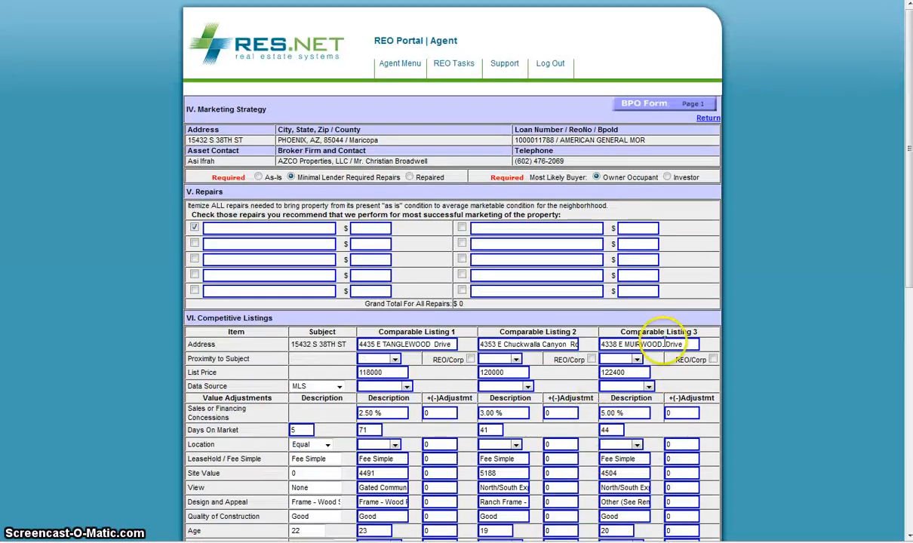
scroll(585, 286, "down", 1)
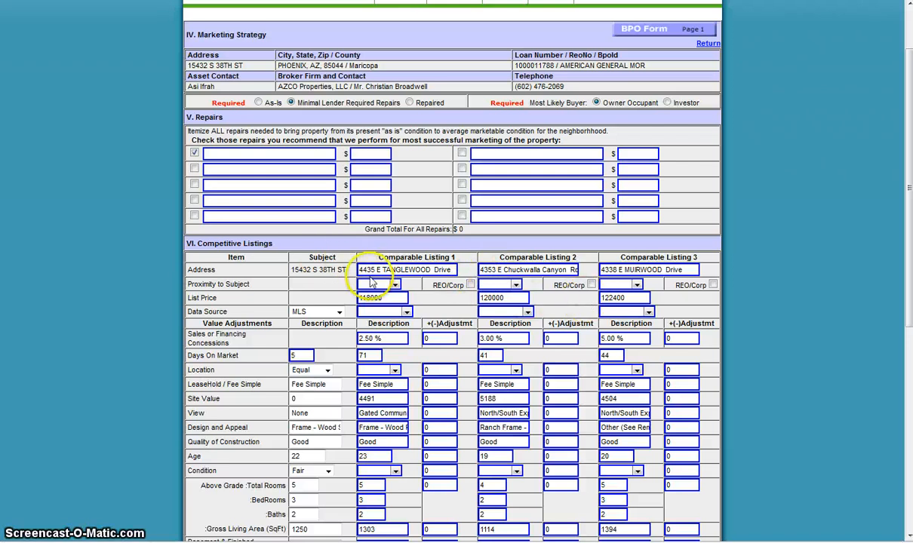
scroll(528, 298, "down", 2)
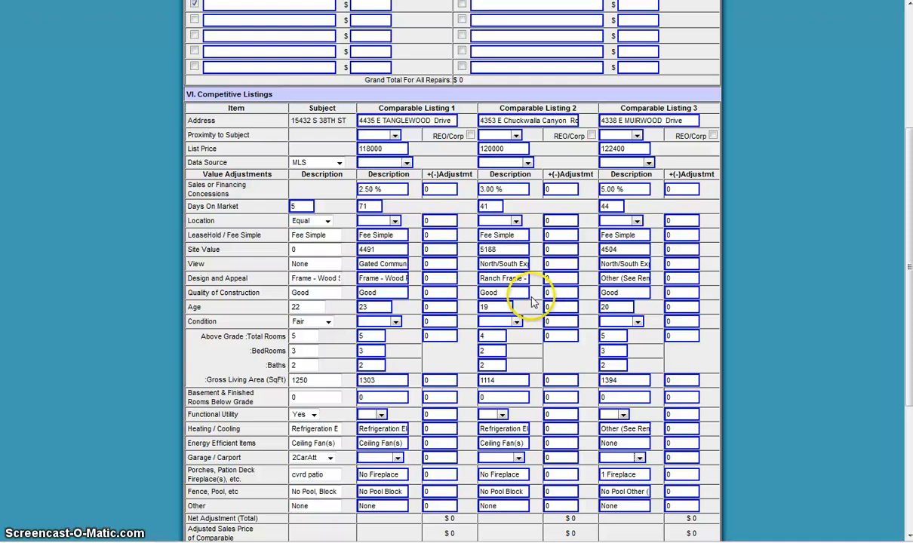
left_click(407, 163)
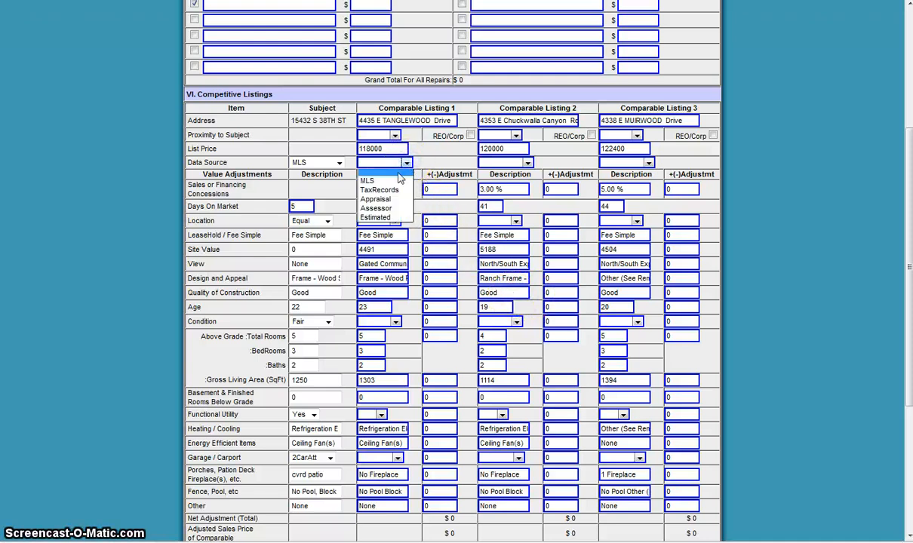
left_click(391, 180)
scroll(534, 219, "down", 3)
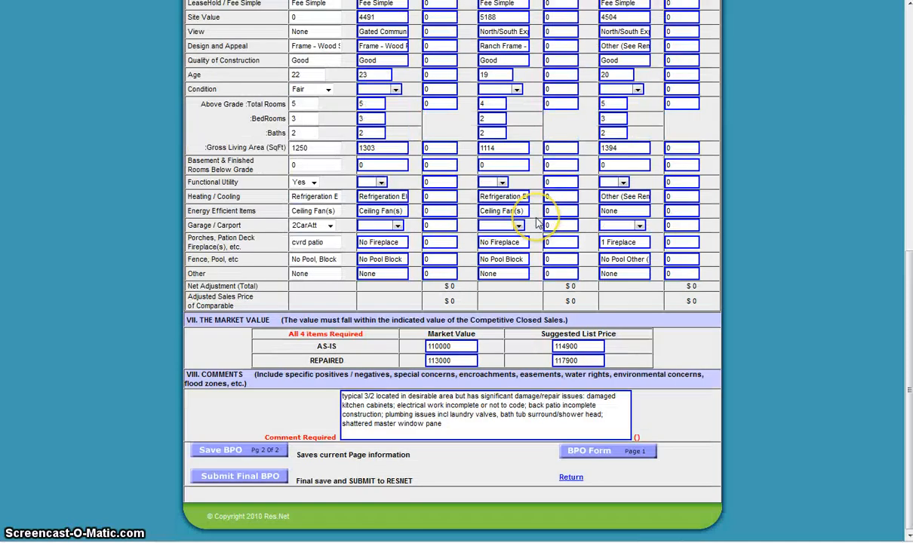